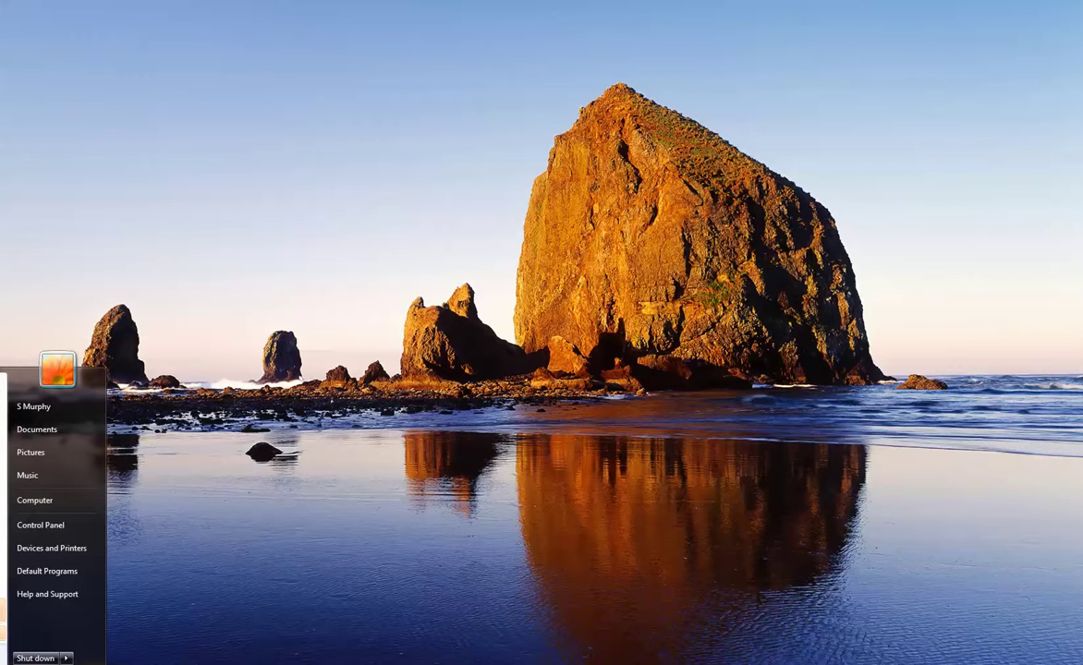
click(48, 525)
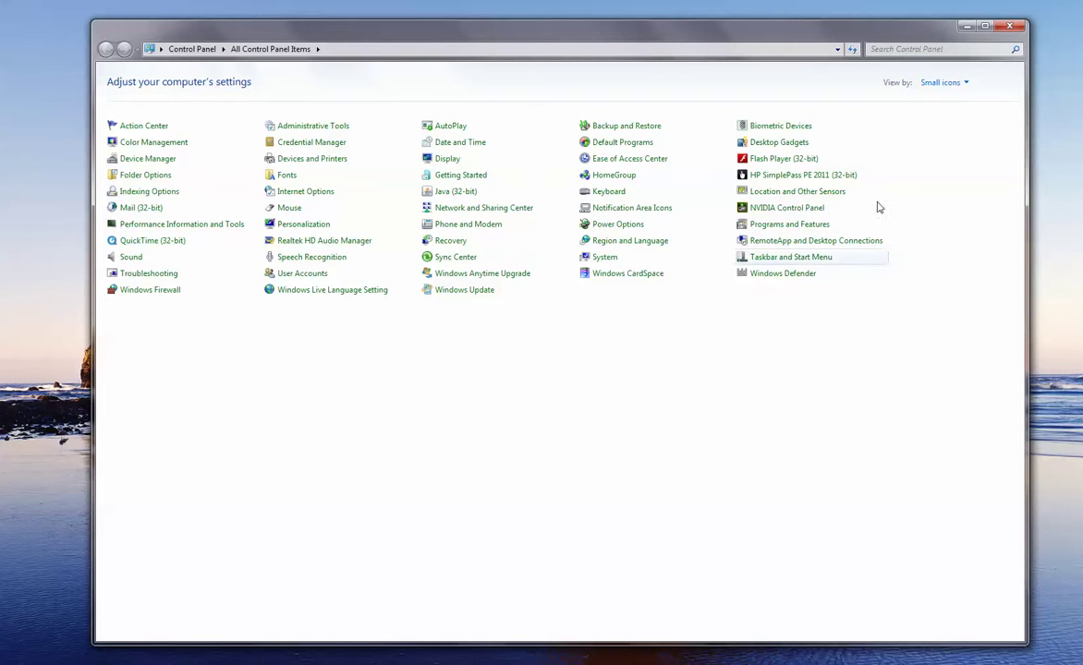
click(940, 85)
click(939, 100)
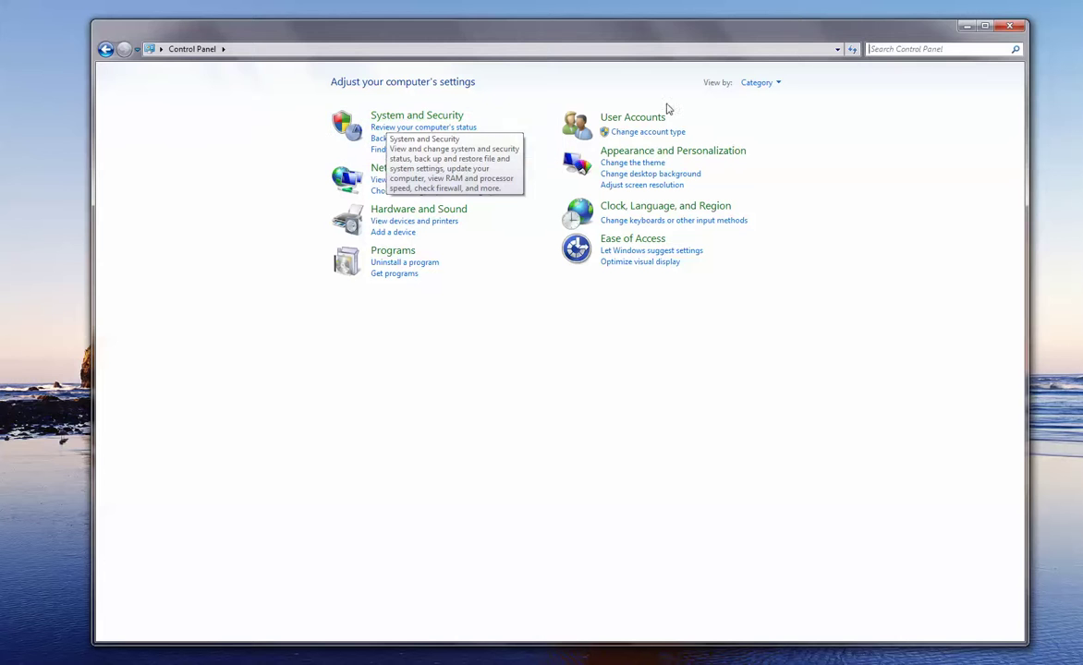
click(756, 85)
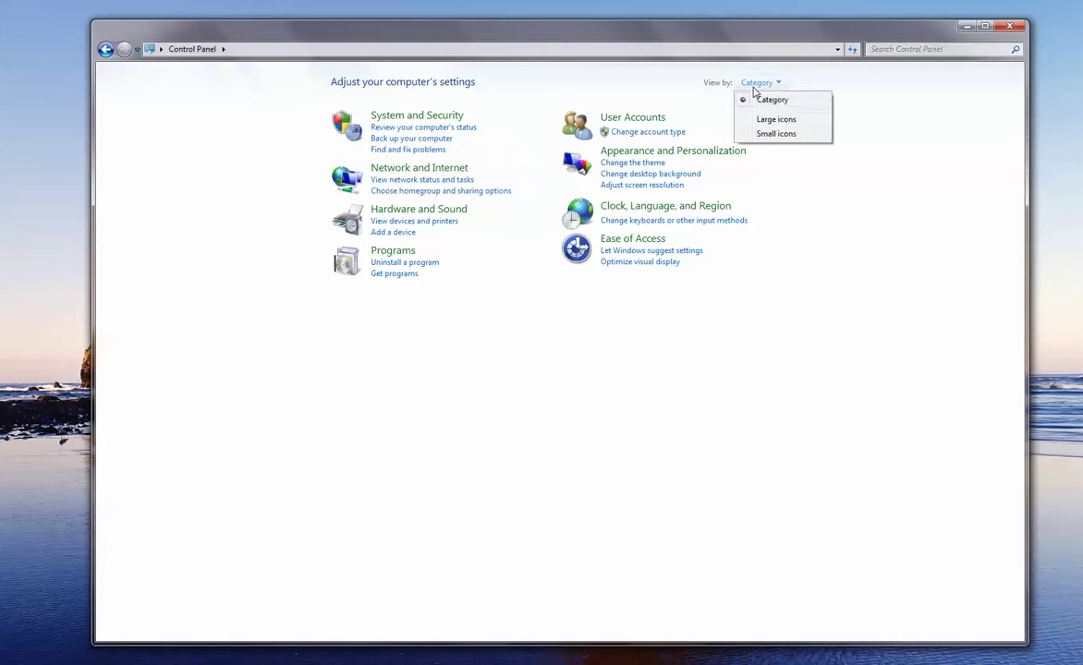
click(777, 134)
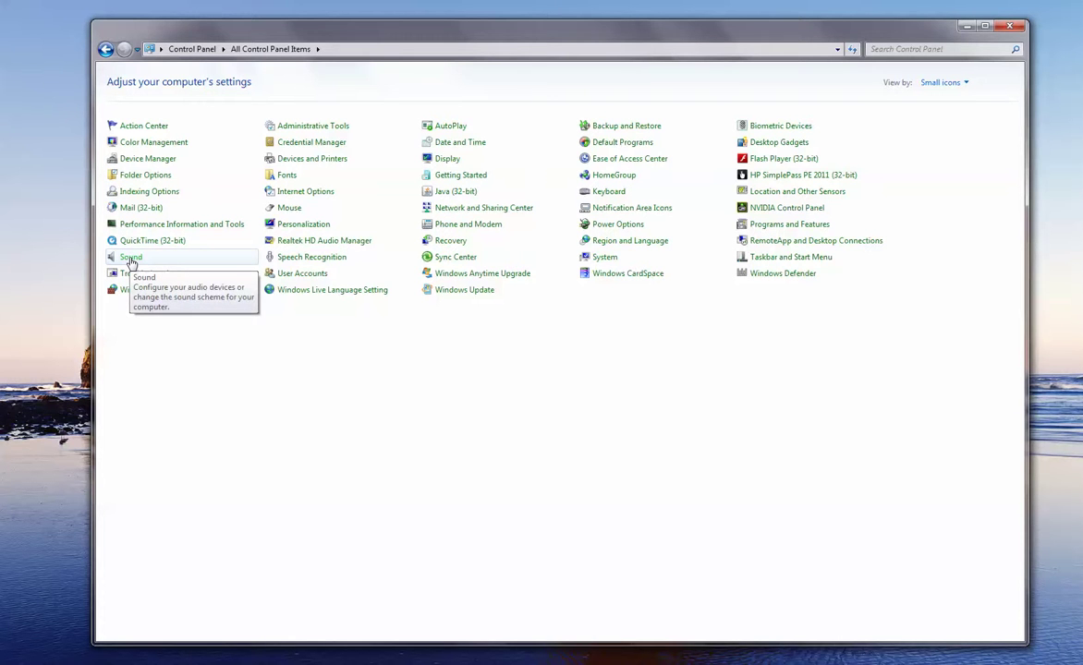
Step: Open the Sound dialog, centre it, and view its Recording, Sounds and Communications tabs
click(131, 258)
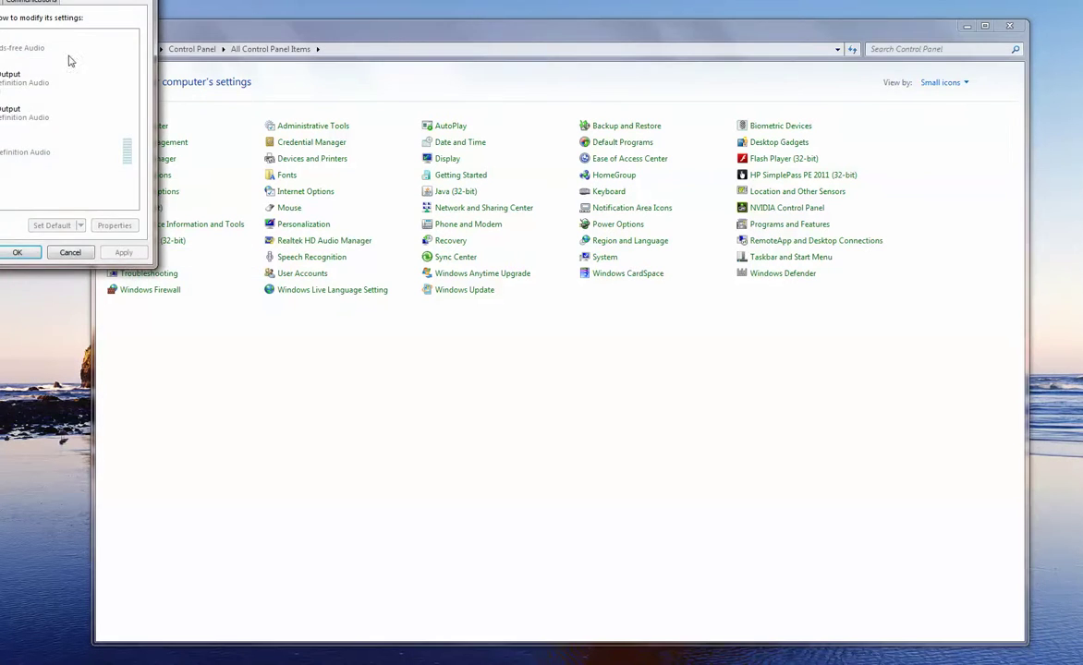
drag(32, 2, 545, 321)
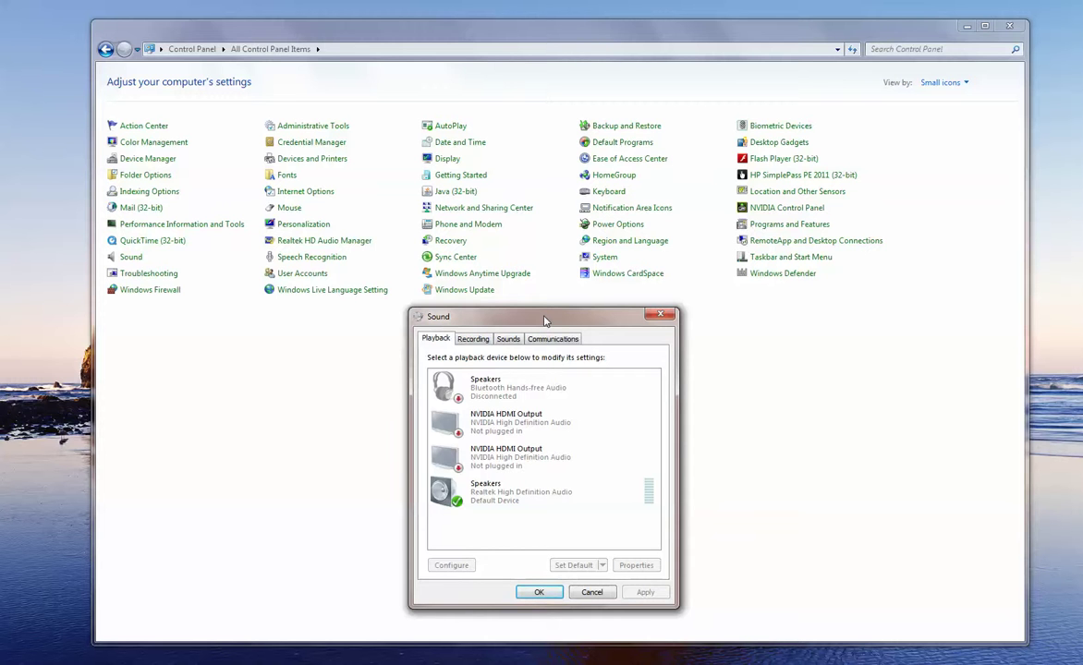
click(473, 340)
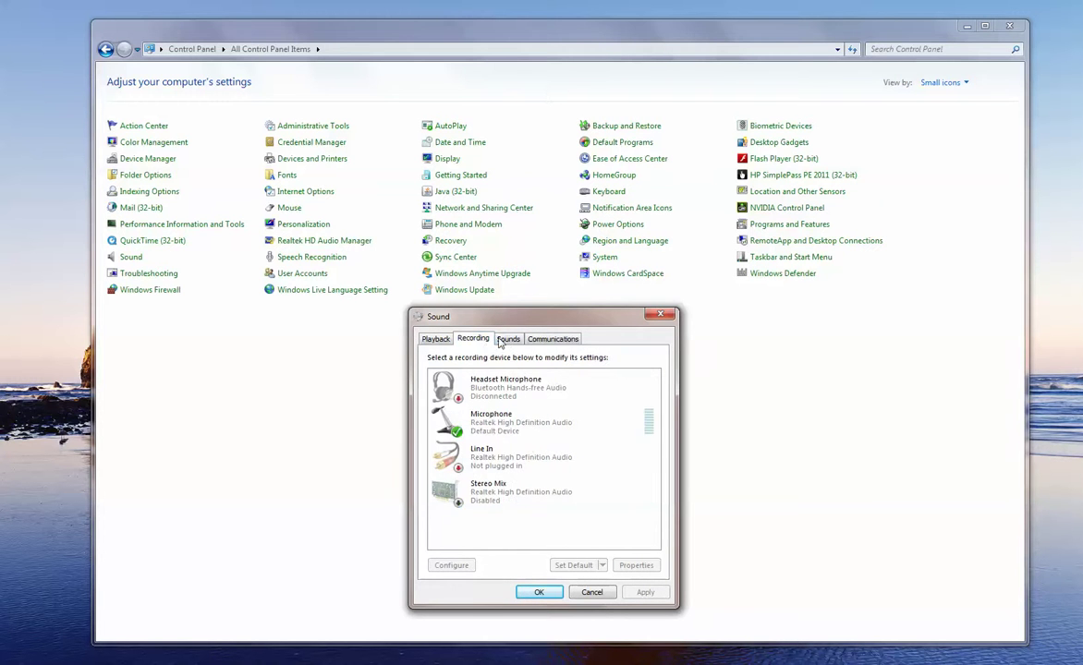
click(508, 341)
click(545, 340)
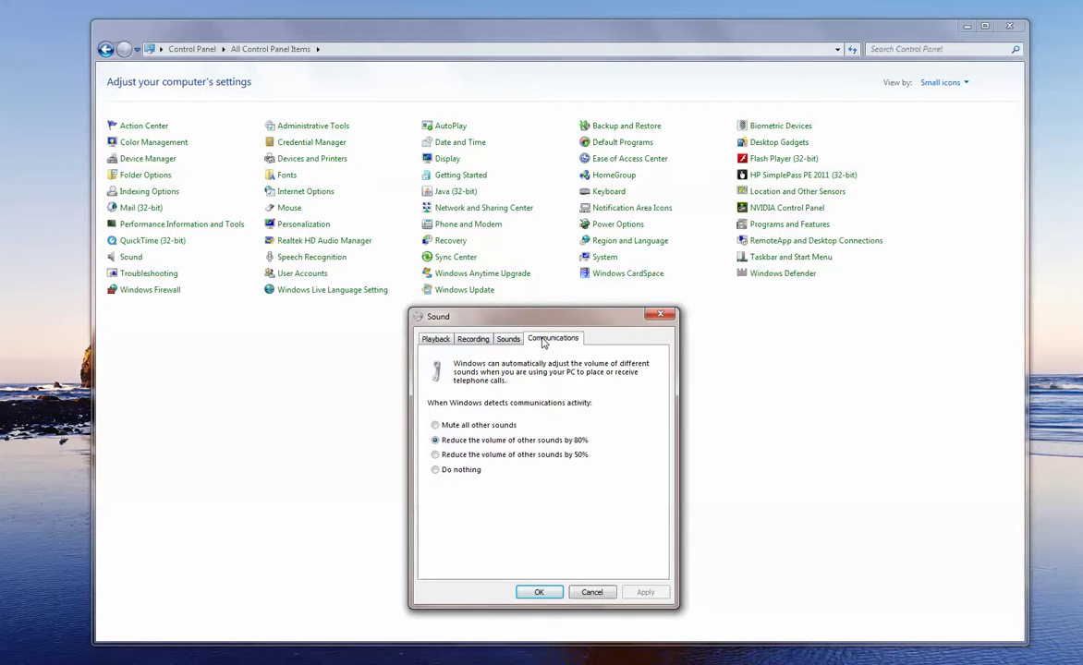
Step: Go back to the recording devices and select the default Microphone
click(473, 339)
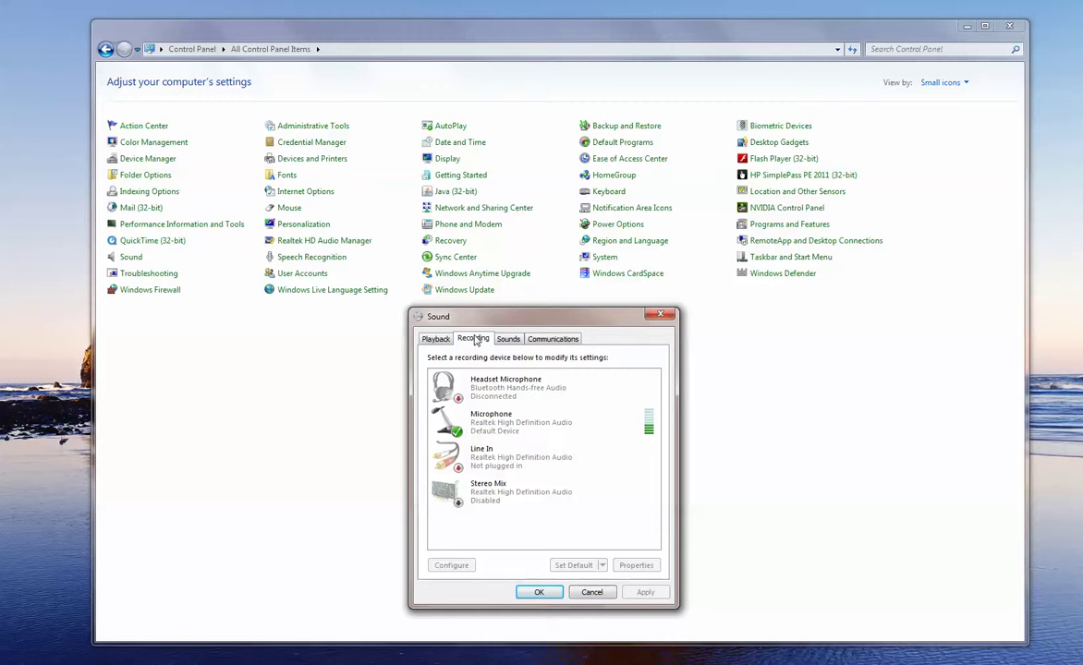
click(493, 428)
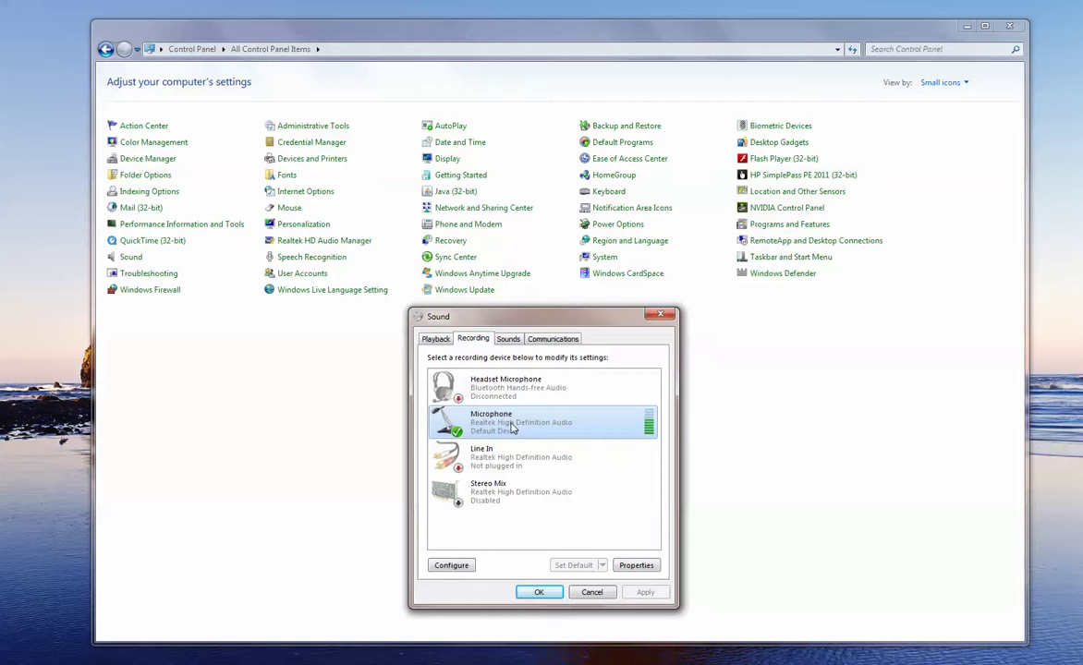
Step: Bring up the Microphone device's context menu, then dismiss it without choosing anything
right_click(505, 427)
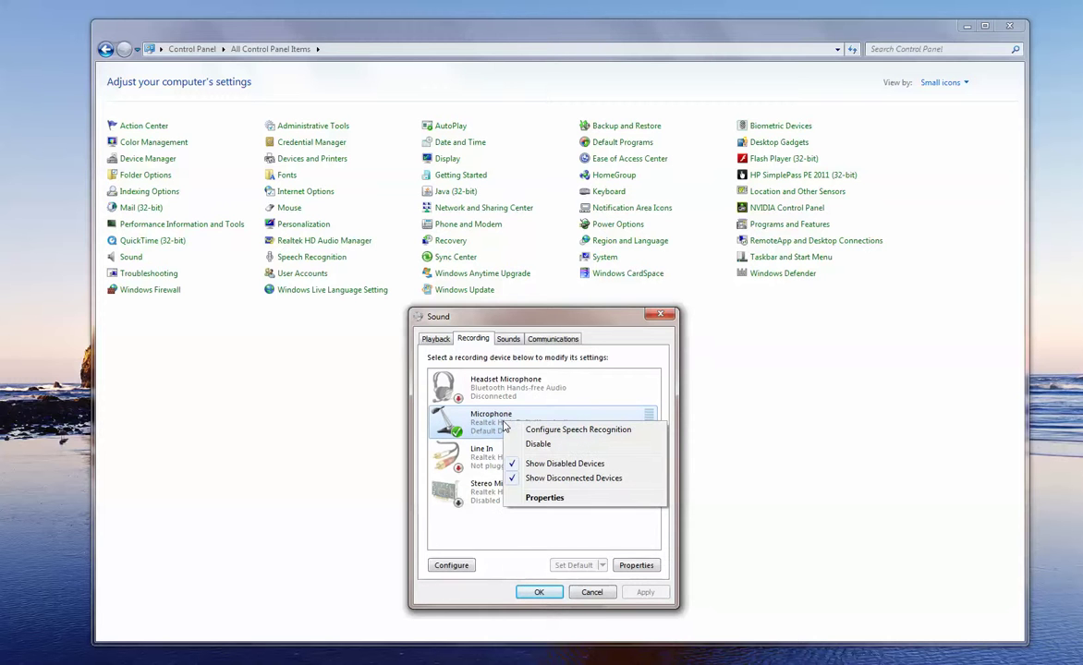
click(457, 437)
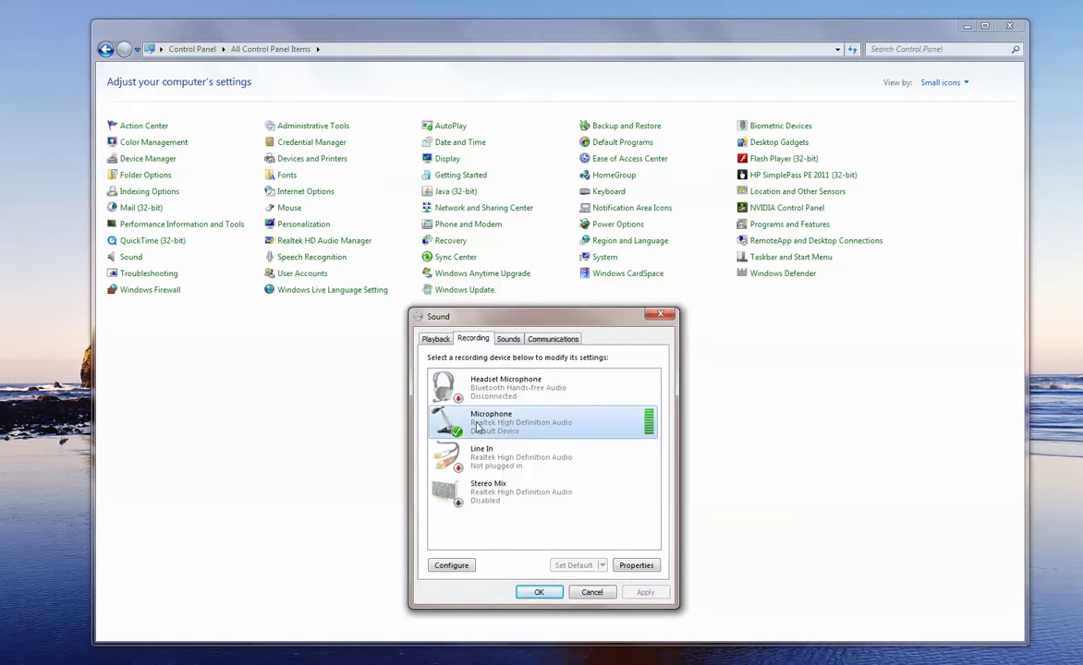
Step: In Microphone Properties Levels, try Microphone Boost at +30.0 dB, then return it to +20.0 dB
click(635, 565)
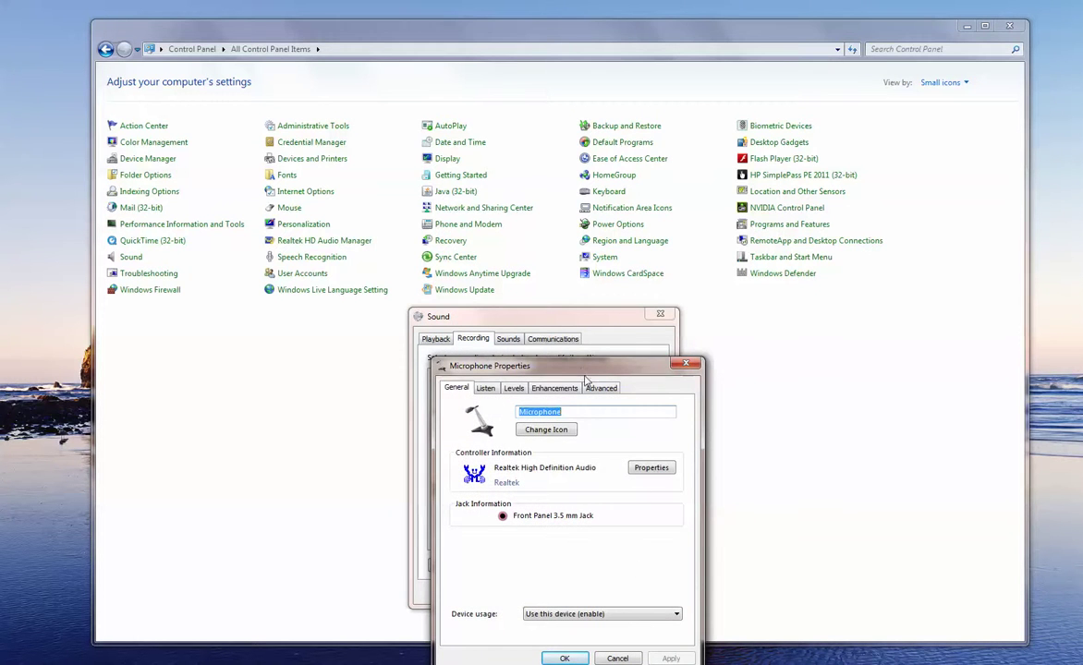
drag(579, 377, 551, 312)
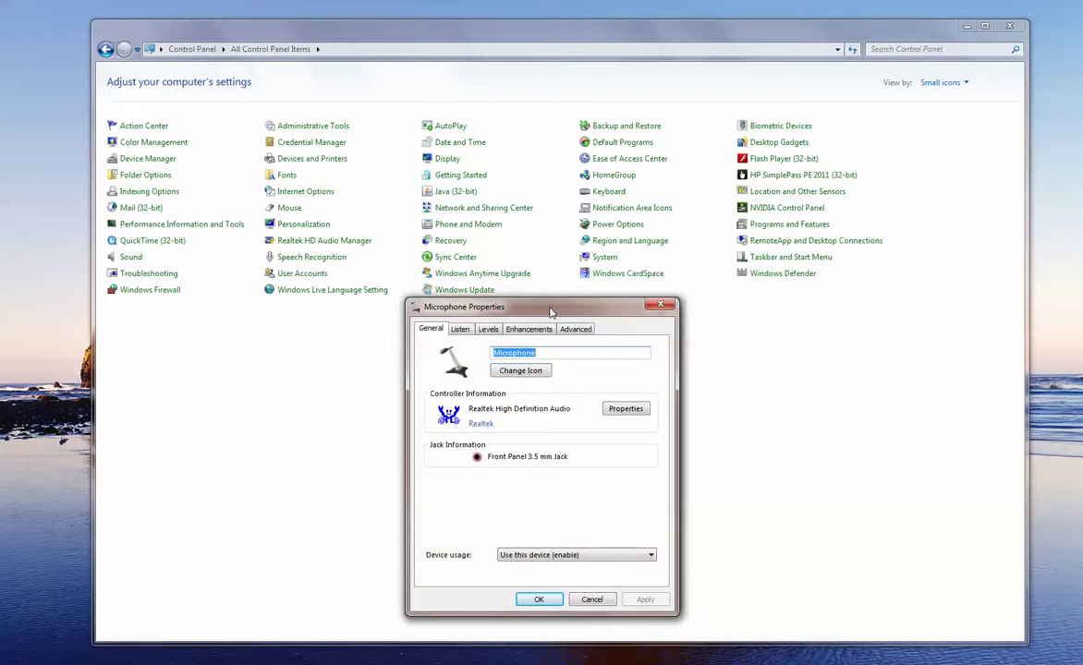
click(487, 332)
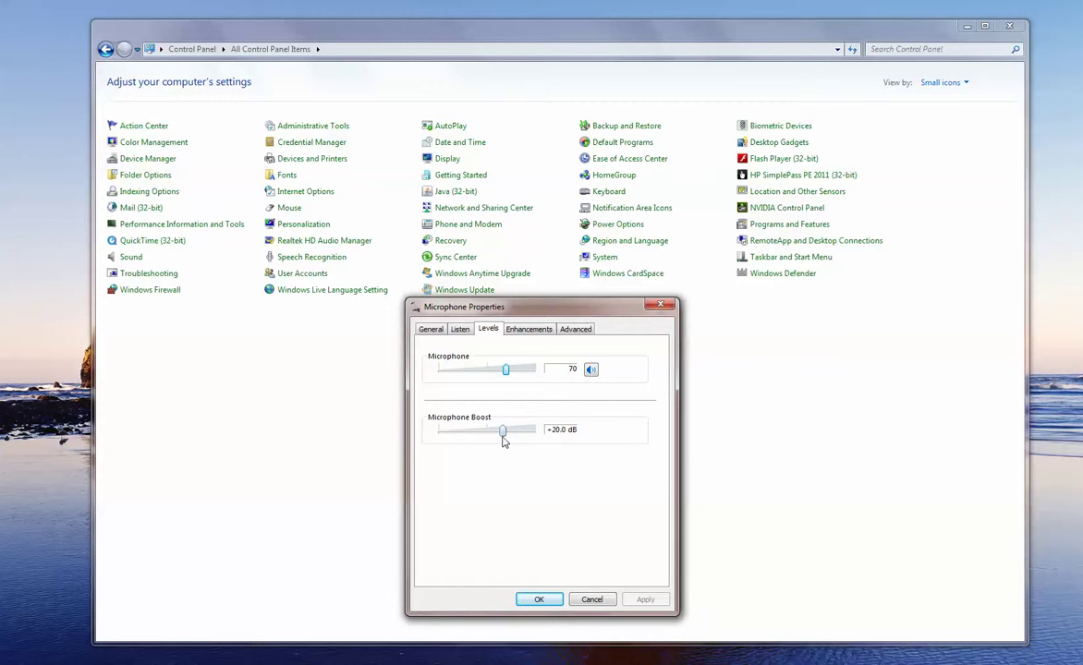
drag(504, 438, 516, 436)
click(511, 437)
Step: Review the Microphone's General, Listen, Enhancements and Advanced tabs, ending on the 44100 Hz format
click(430, 329)
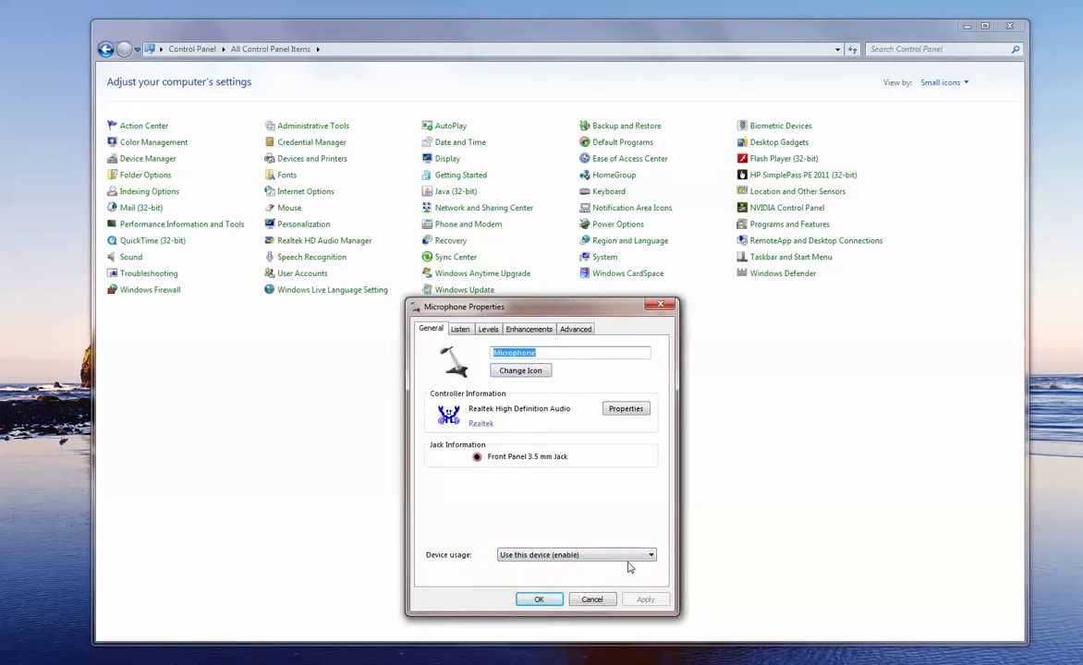
click(460, 331)
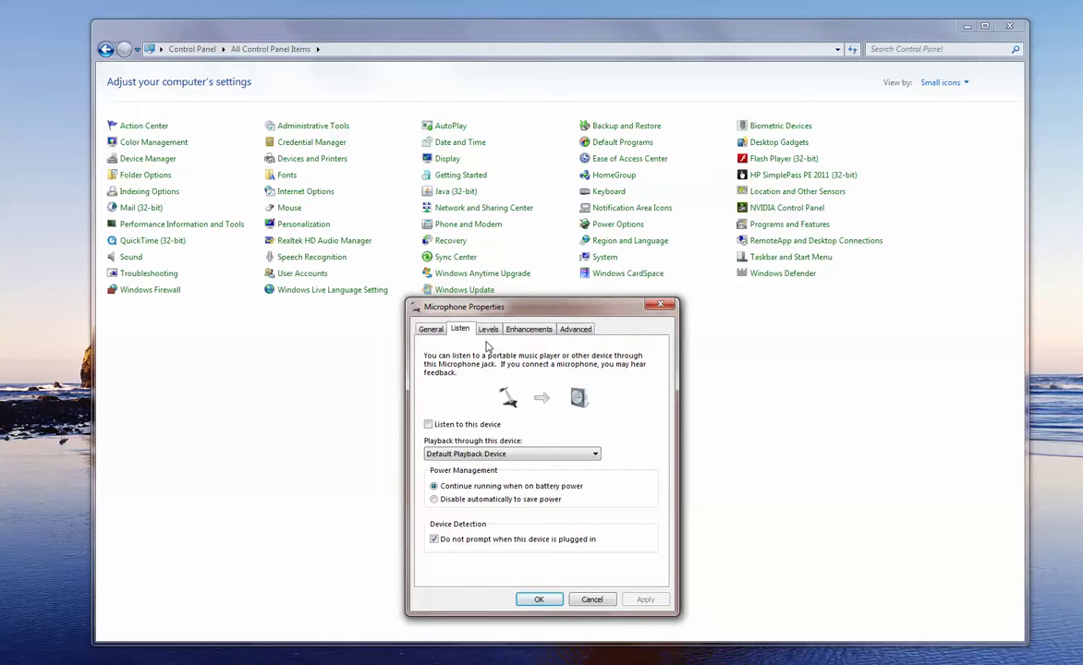
click(530, 332)
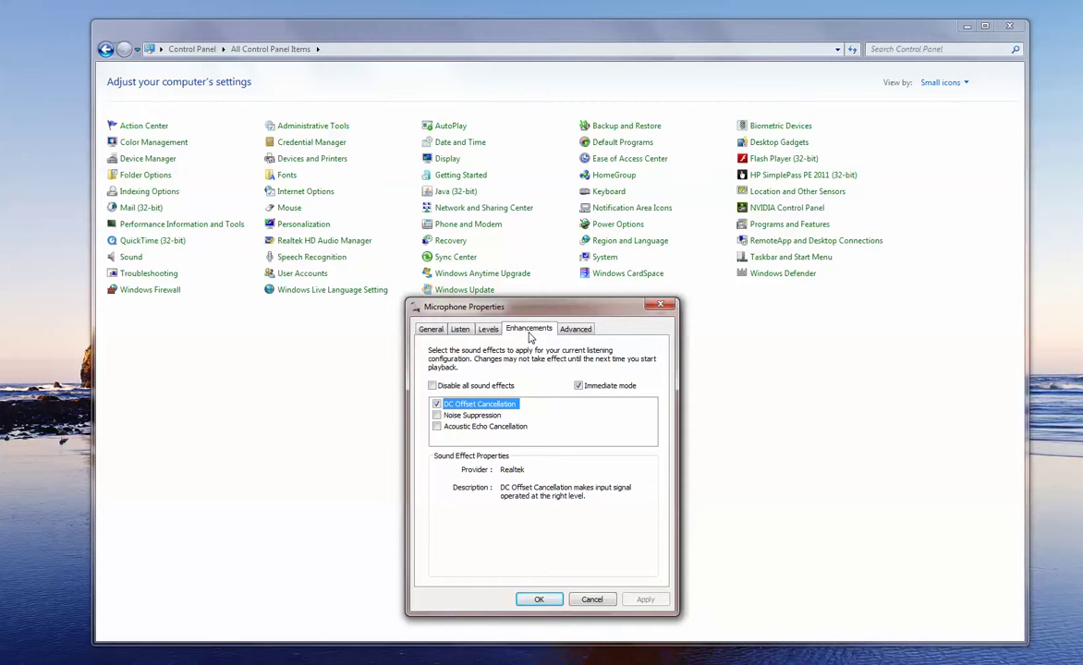
click(579, 333)
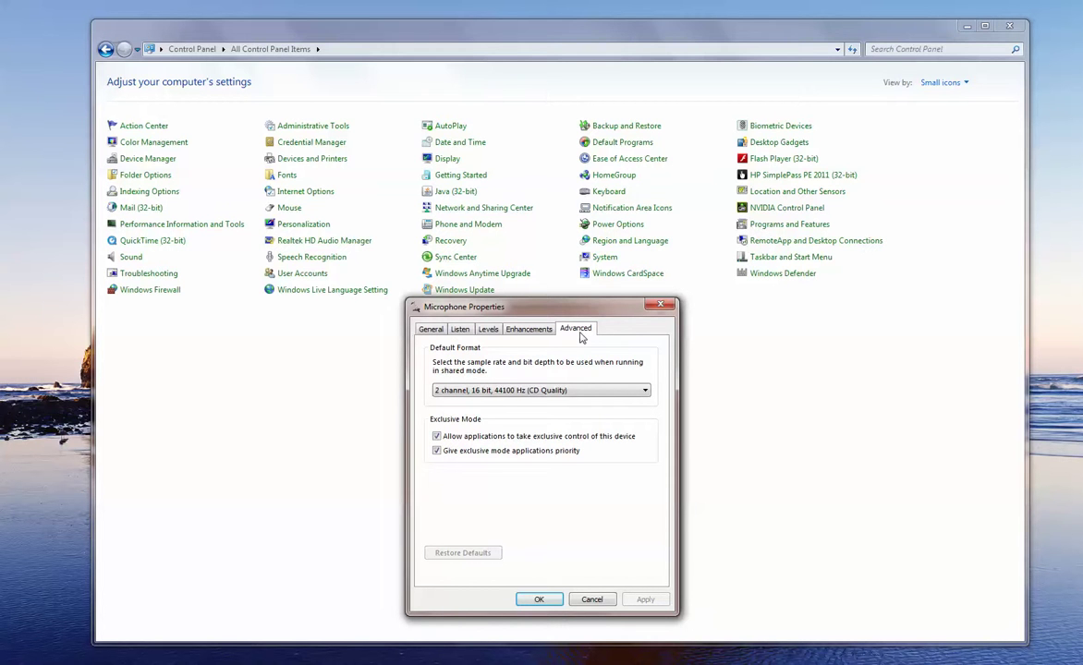
Step: Confirm Microphone Properties with OK and show the playback devices, Realtek Speakers as default
click(534, 599)
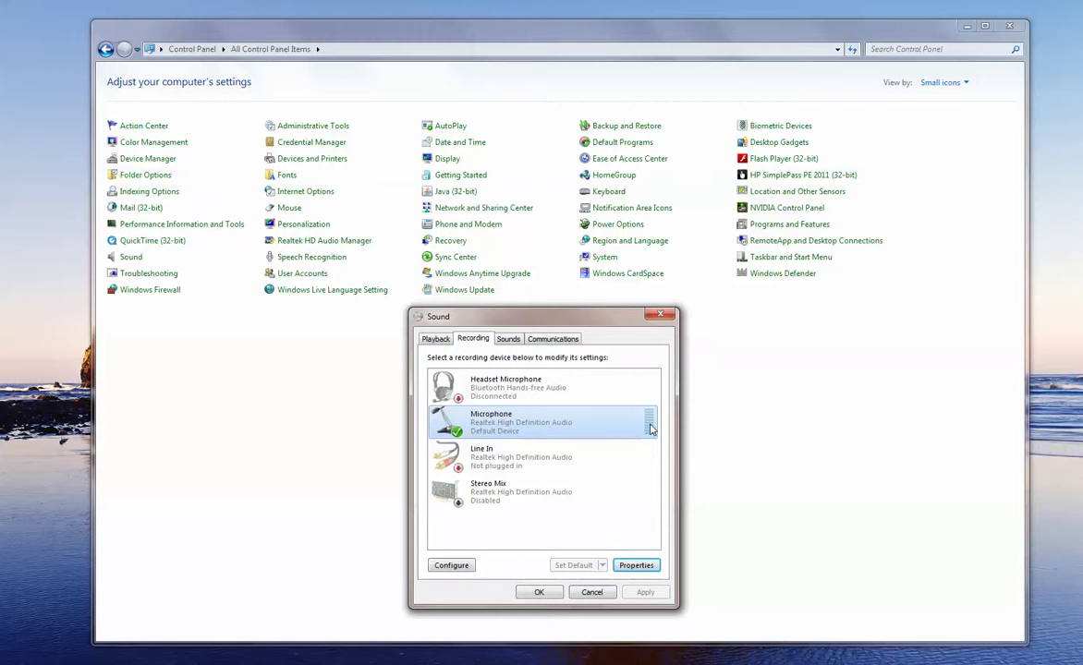
click(432, 341)
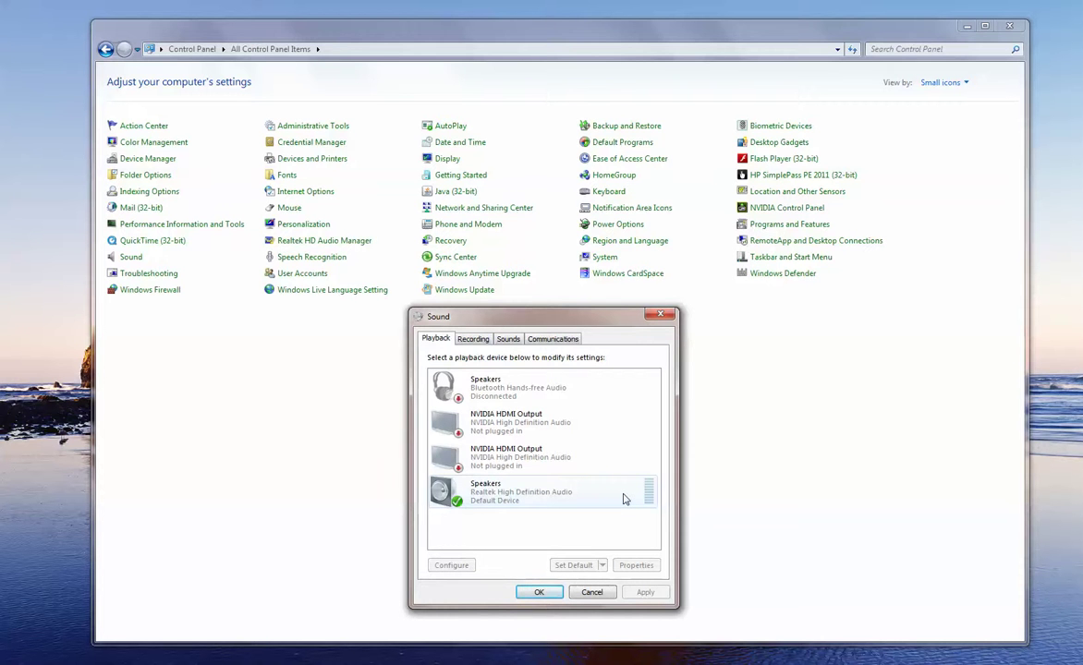
Step: Enable and apply 'Listen to this device' for the Microphone, then return to playback devices
click(474, 340)
click(554, 422)
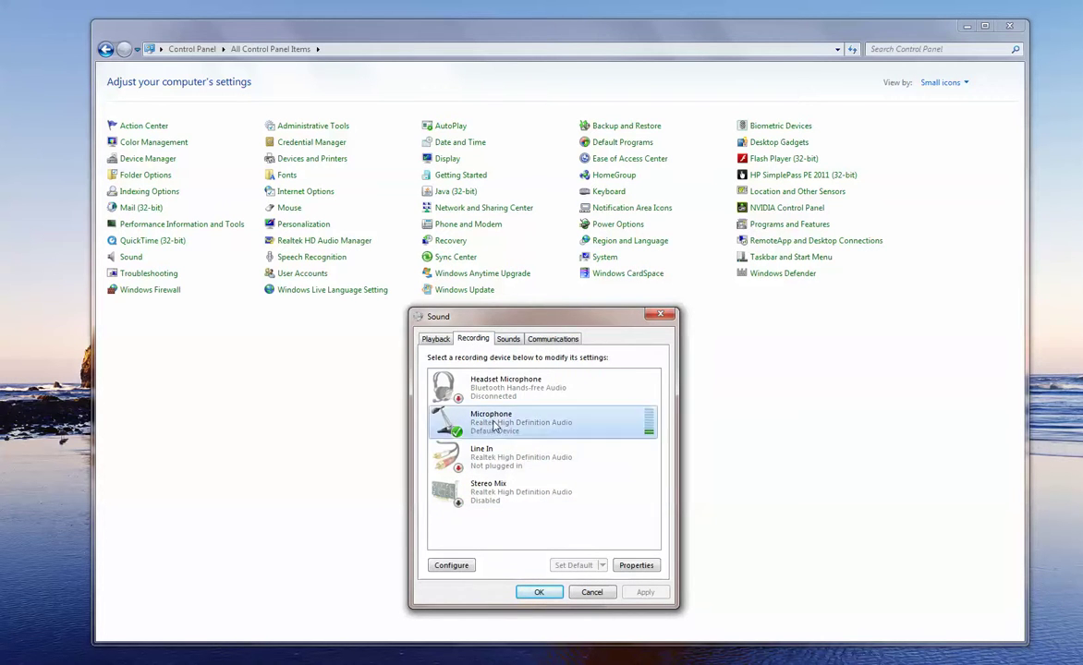
click(638, 567)
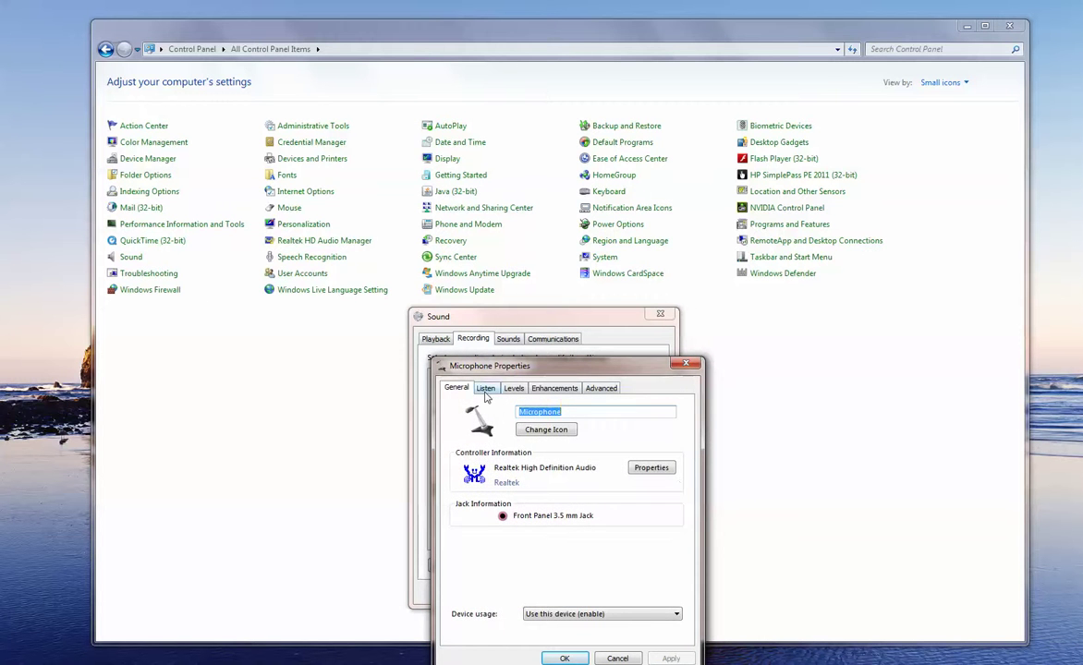
click(485, 388)
click(453, 483)
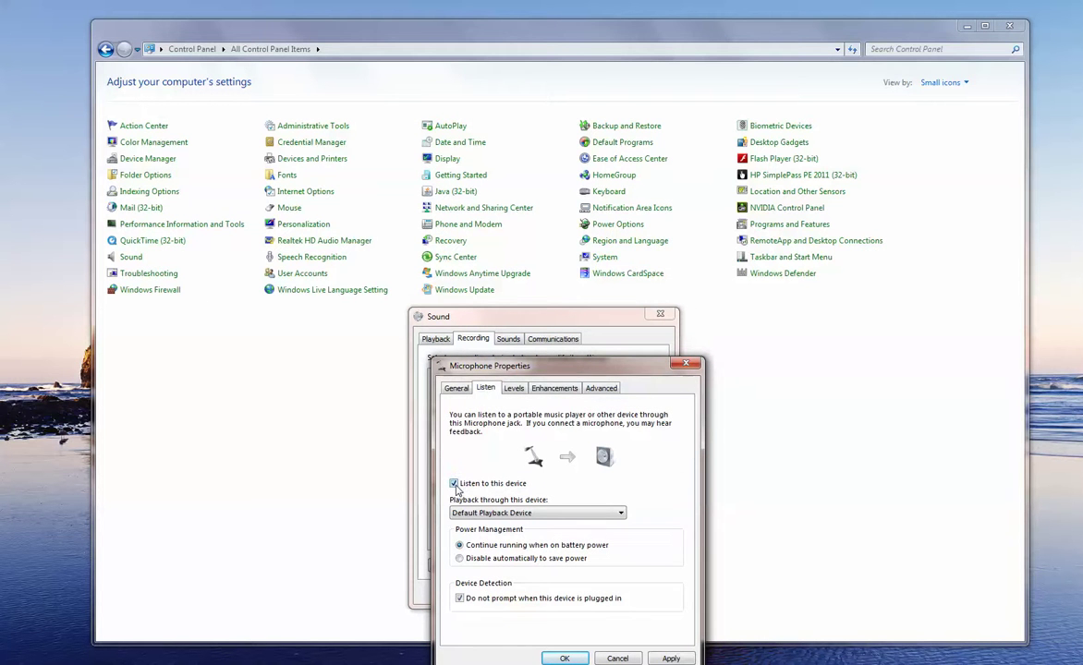
click(668, 659)
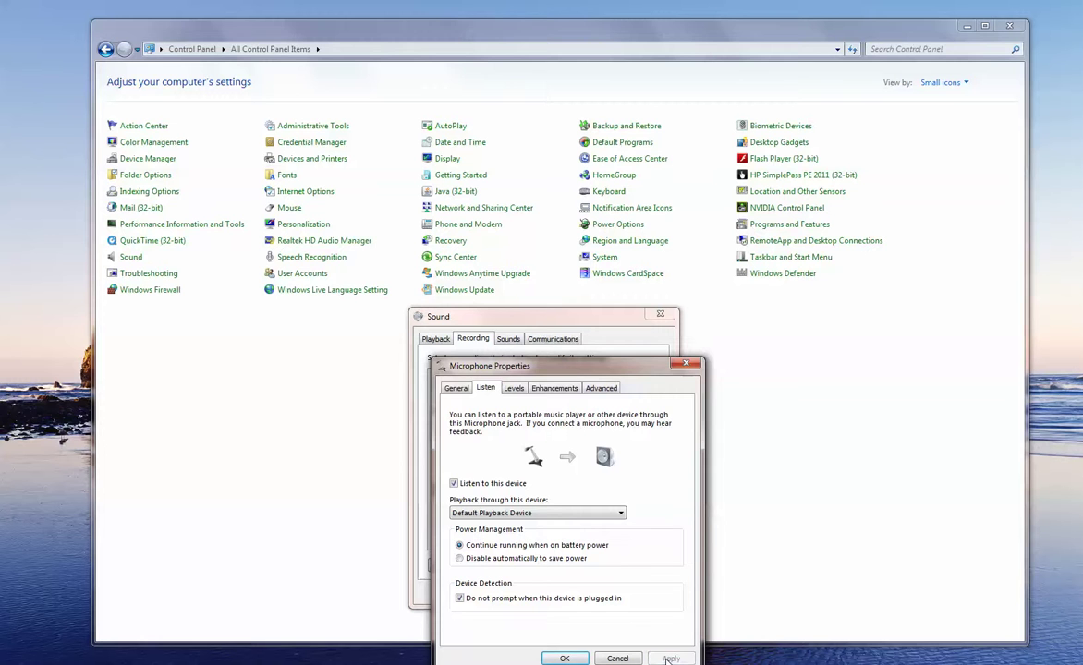
click(567, 658)
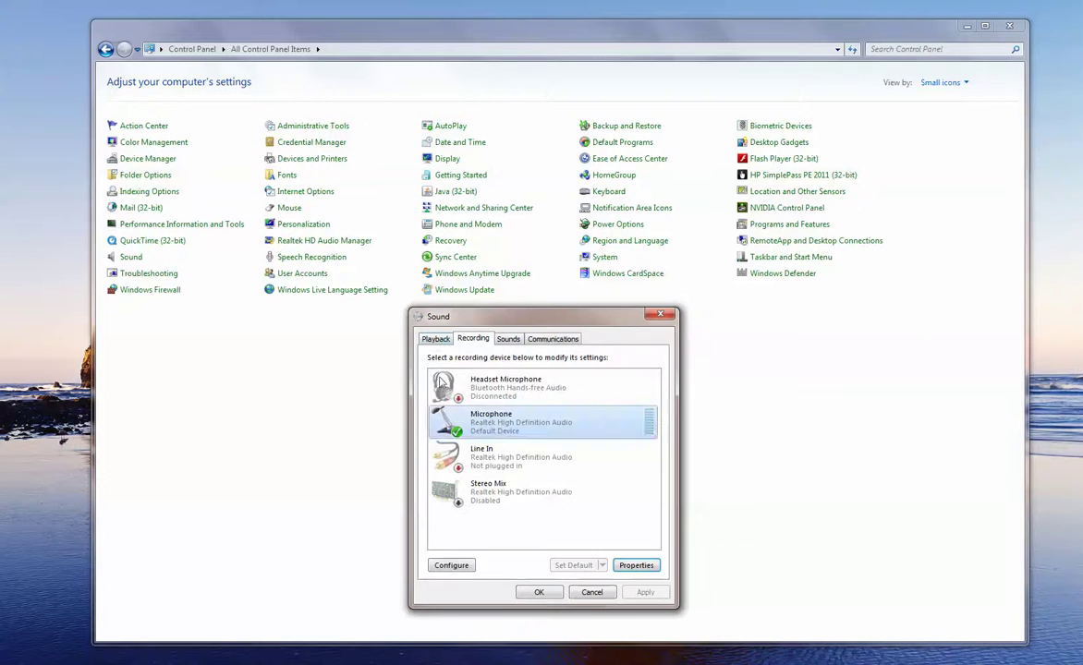
click(434, 339)
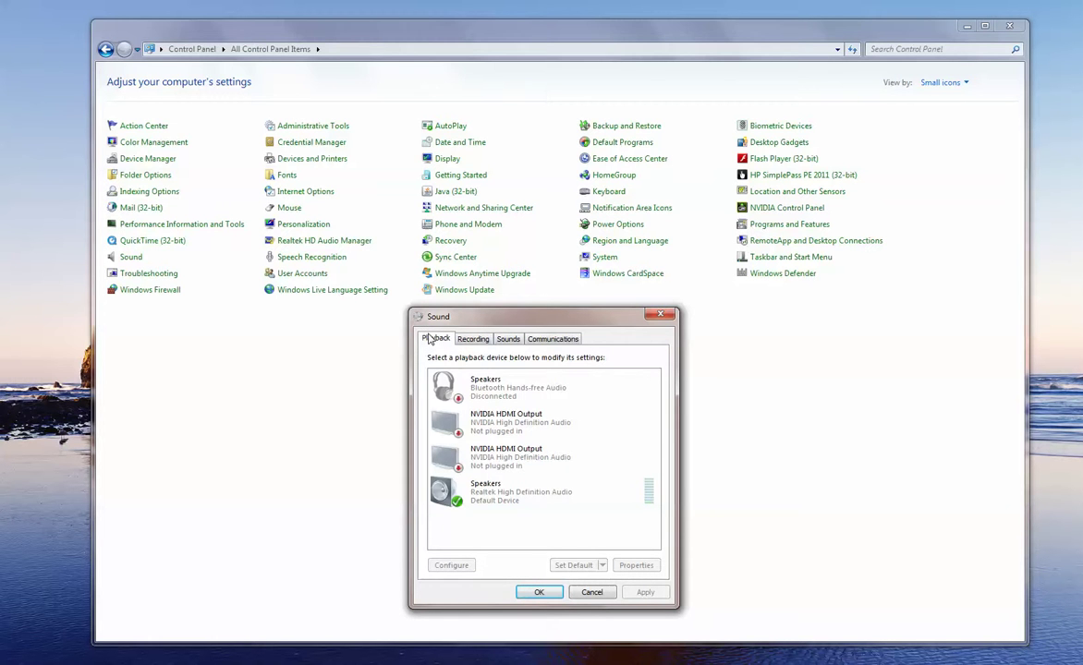
Step: Turn 'Listen to this device' back off for the Microphone and return to playback devices
click(473, 339)
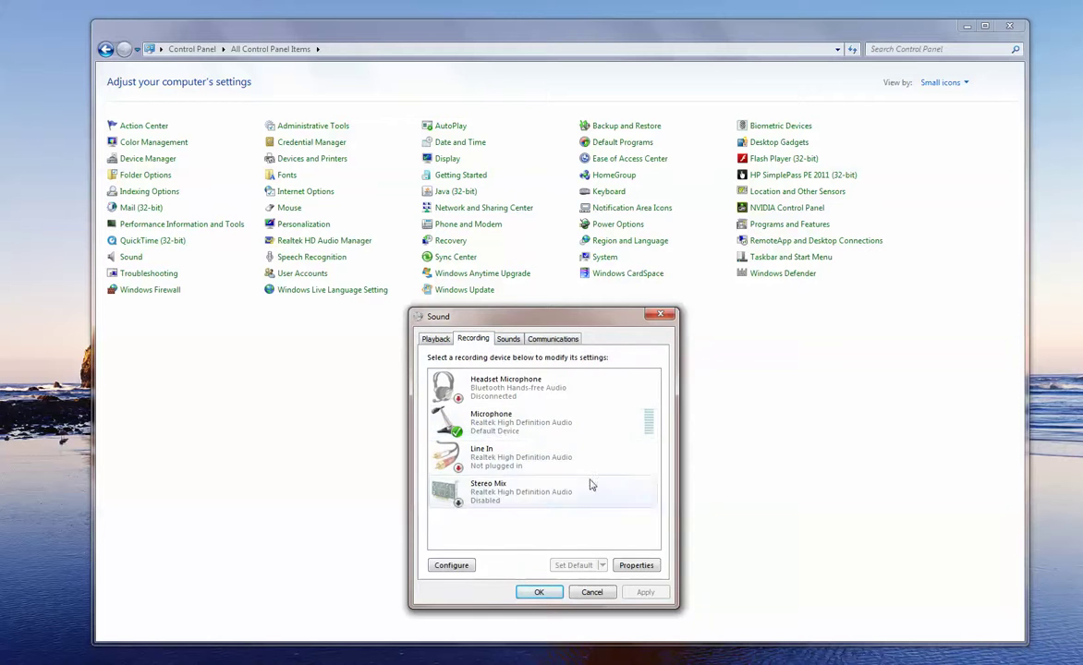
click(494, 429)
click(636, 565)
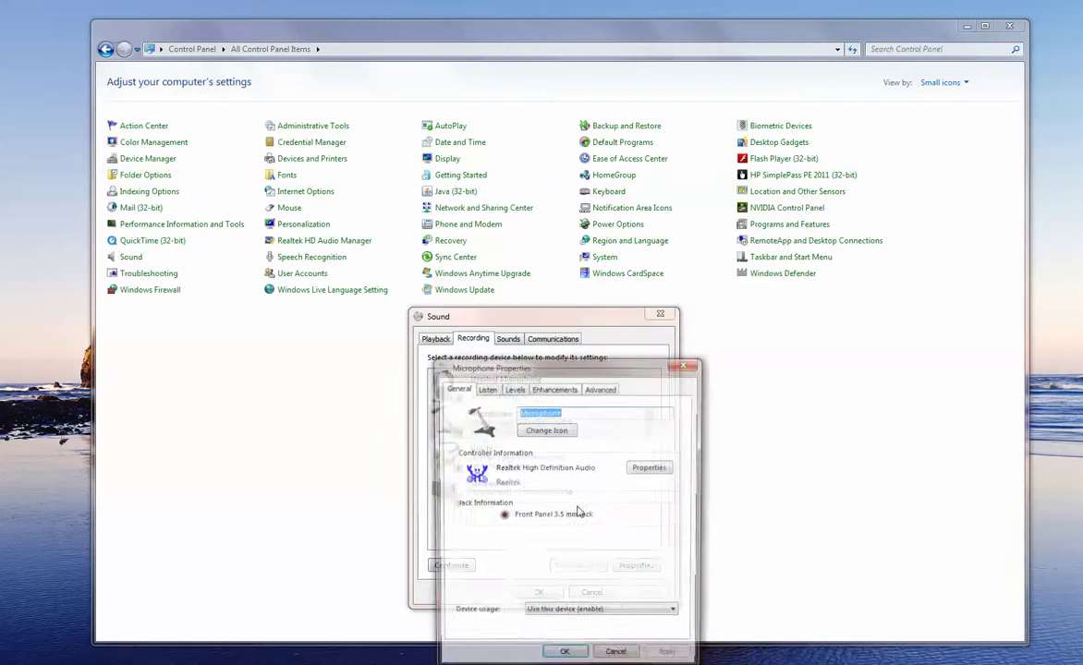
click(485, 388)
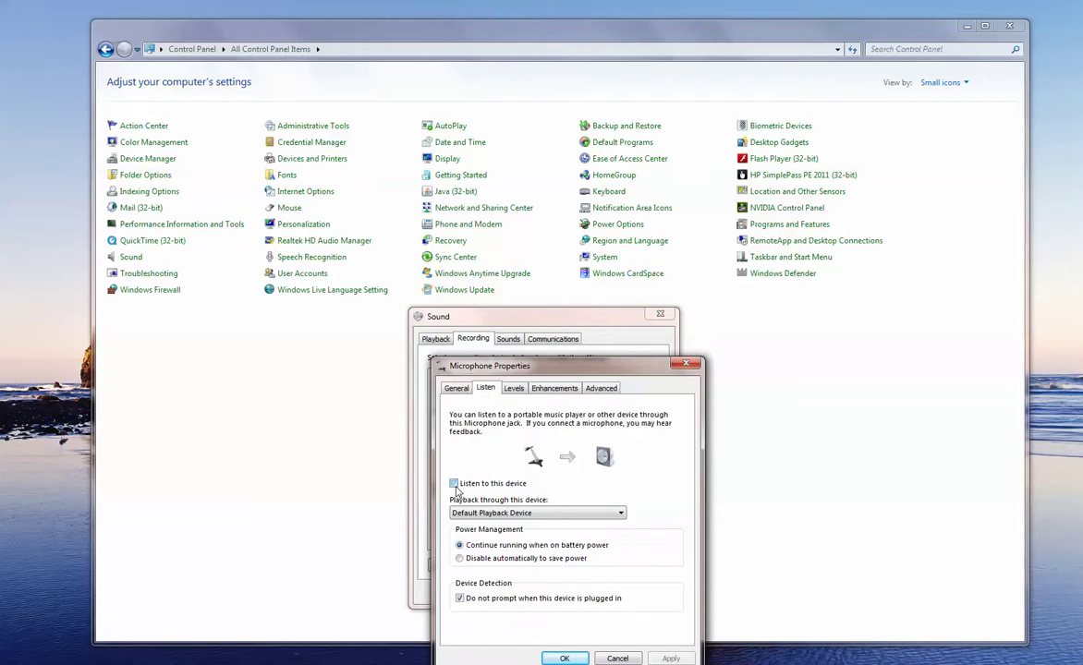
click(564, 658)
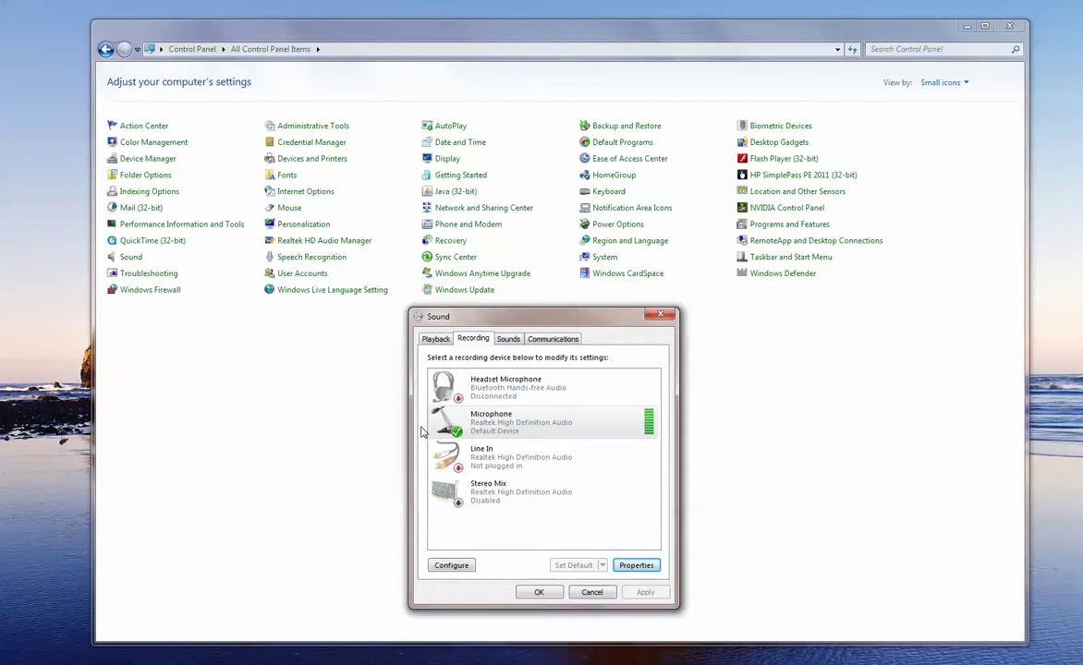
click(427, 342)
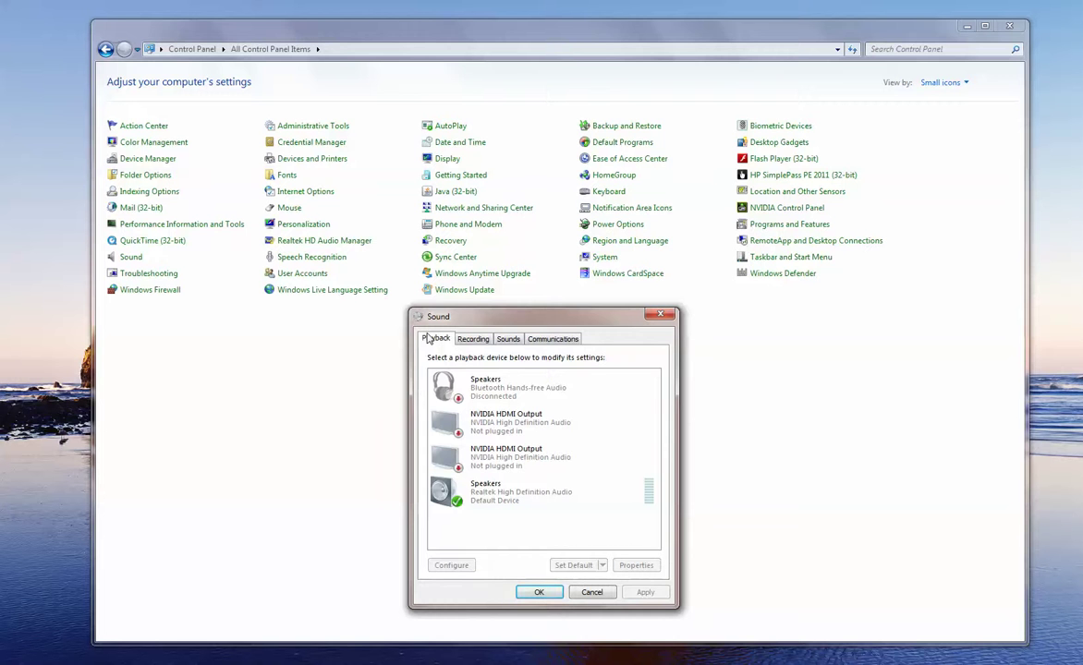
Step: From the Recording tab, use Configure to open the Speech Recognition page
click(470, 340)
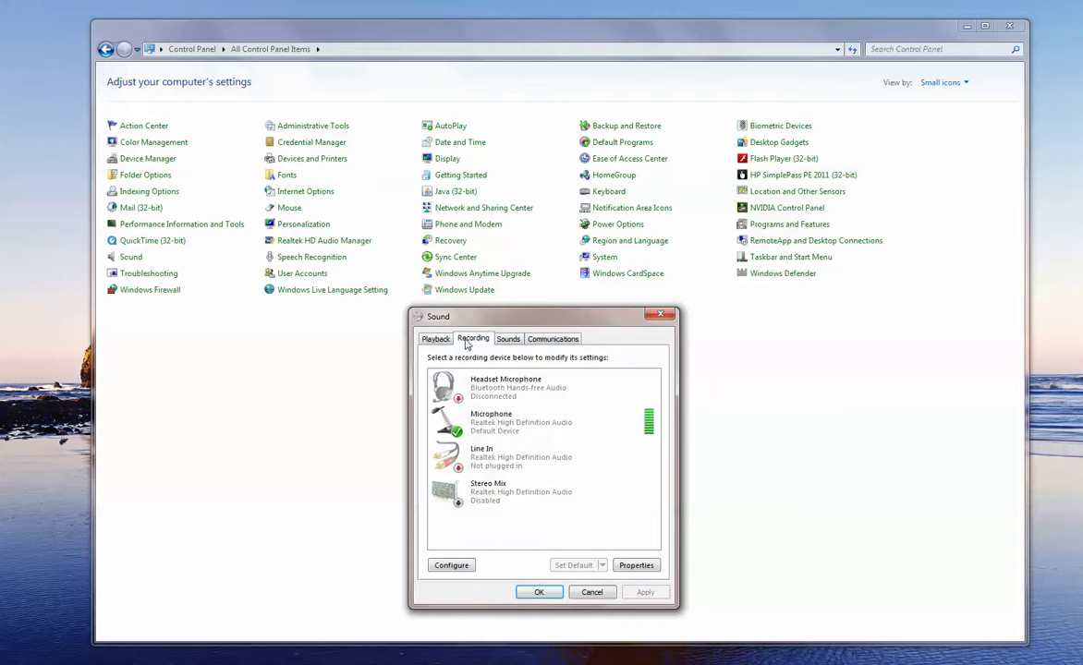
click(450, 567)
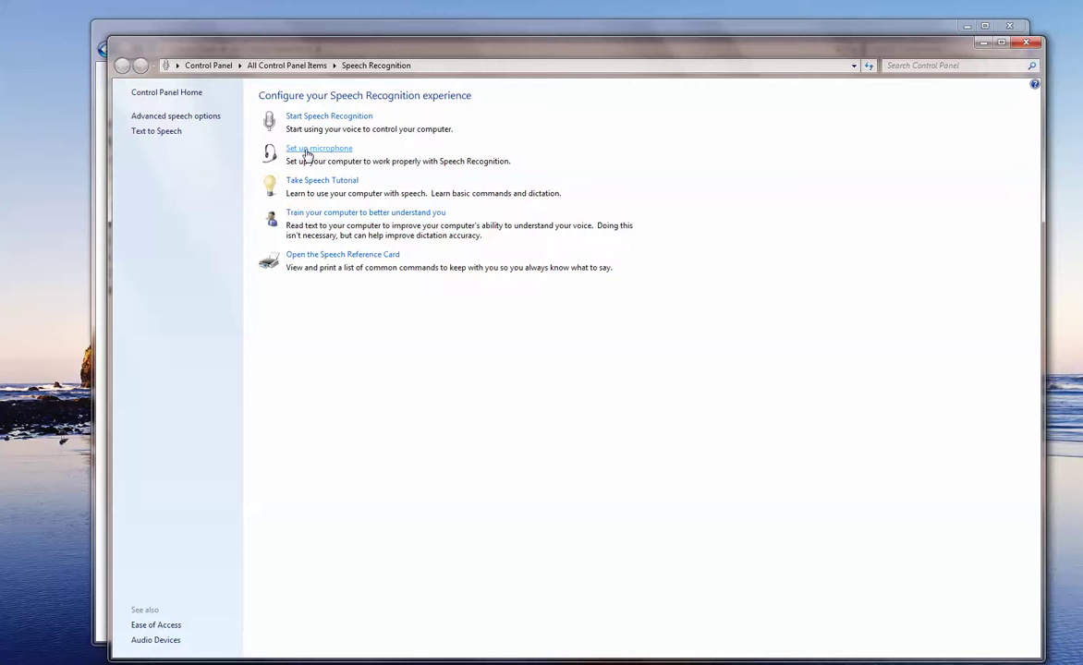
Step: Start the Microphone Setup Wizard and choose Headset Microphone as the microphone type
click(307, 153)
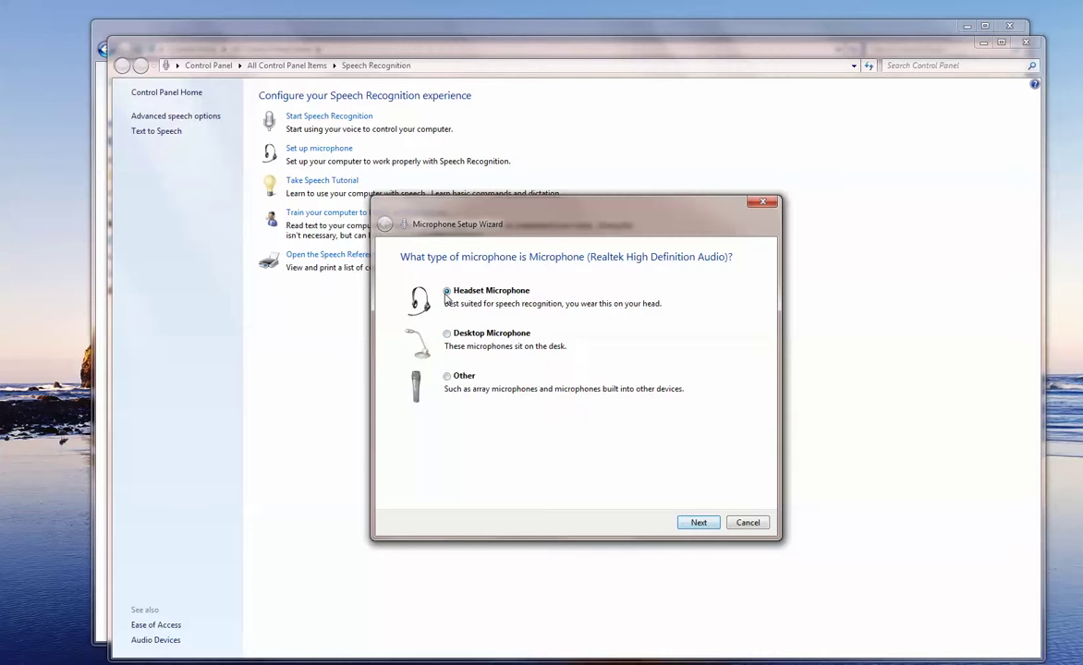
click(698, 524)
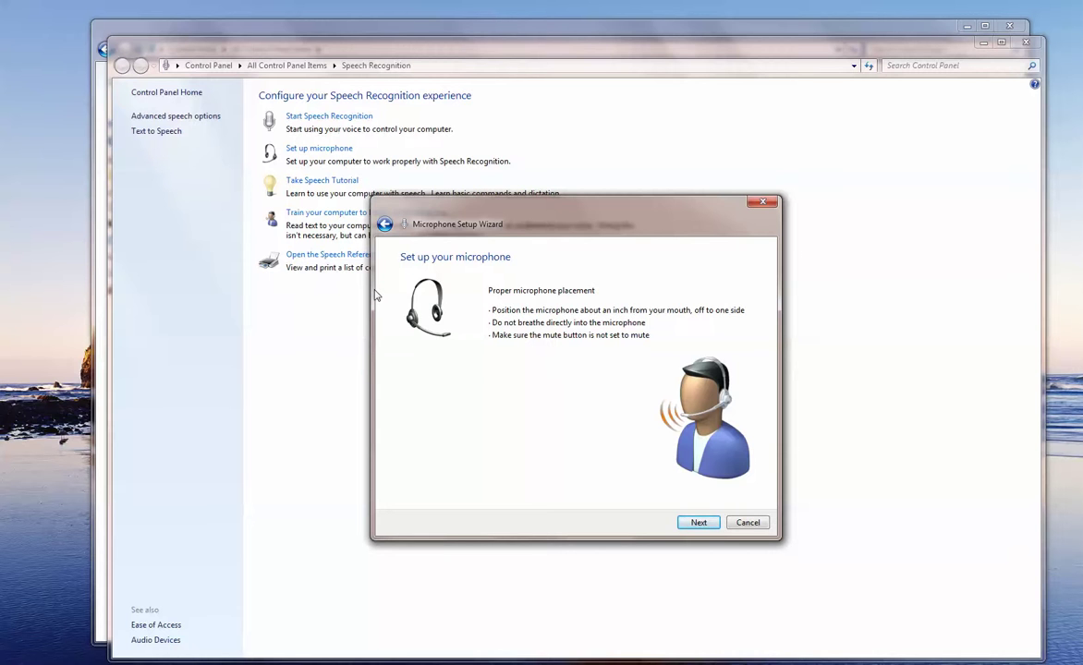
Step: Advance the Microphone Setup Wizard past the volume and sample-sentence pages to its final page
click(695, 523)
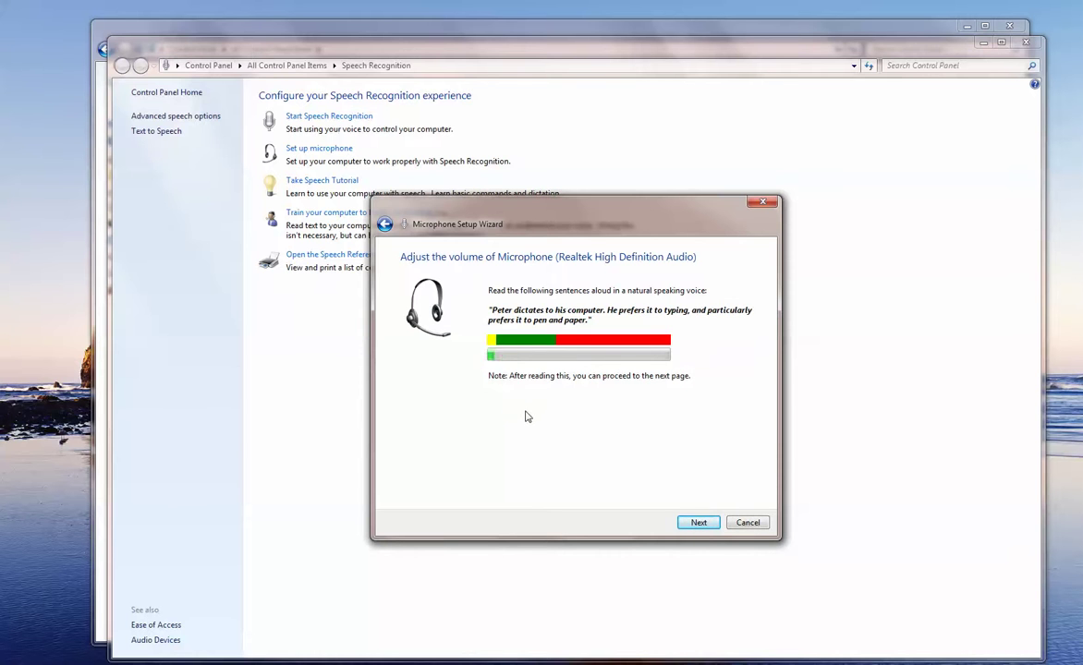
click(700, 524)
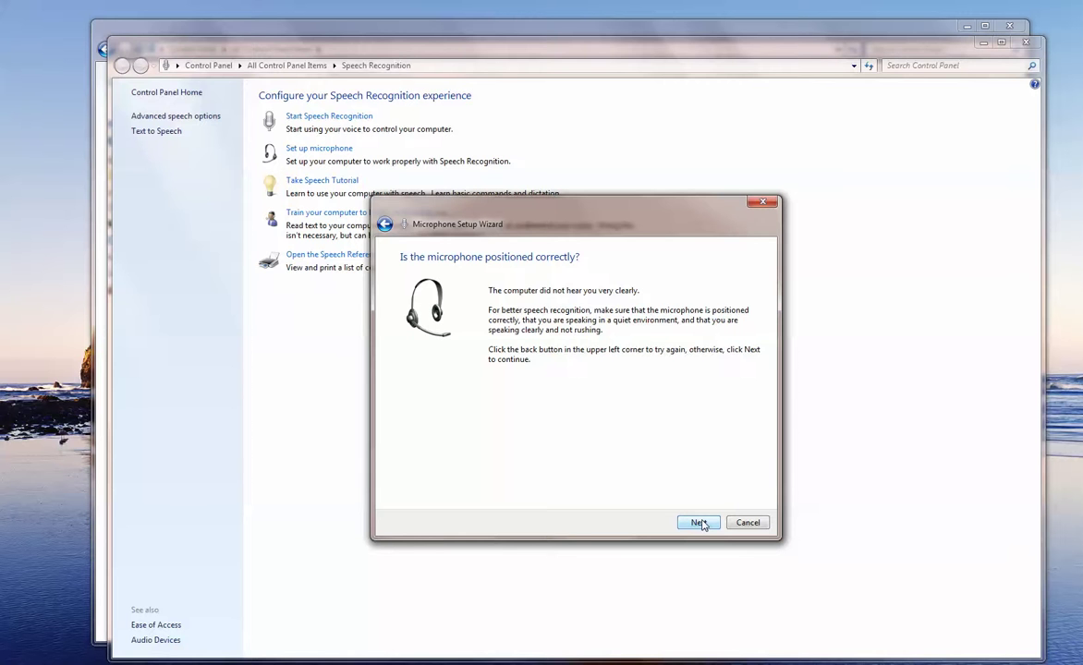
click(700, 523)
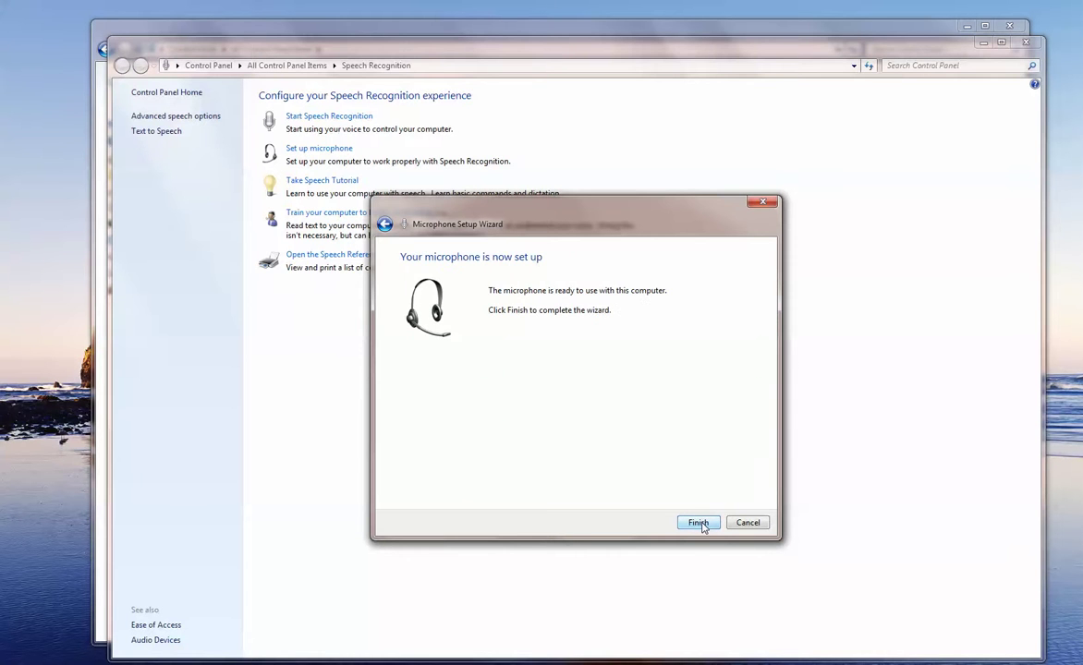
Step: Finish the microphone wizard, close Speech Recognition, and list the Sound dialog's playback devices
click(699, 523)
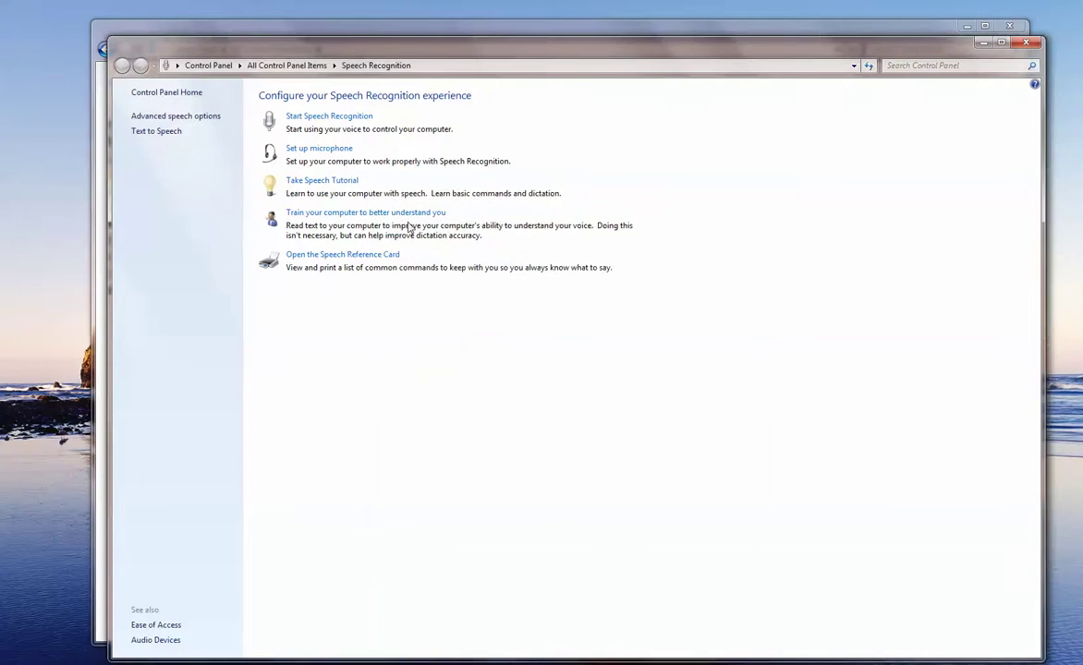
click(1026, 42)
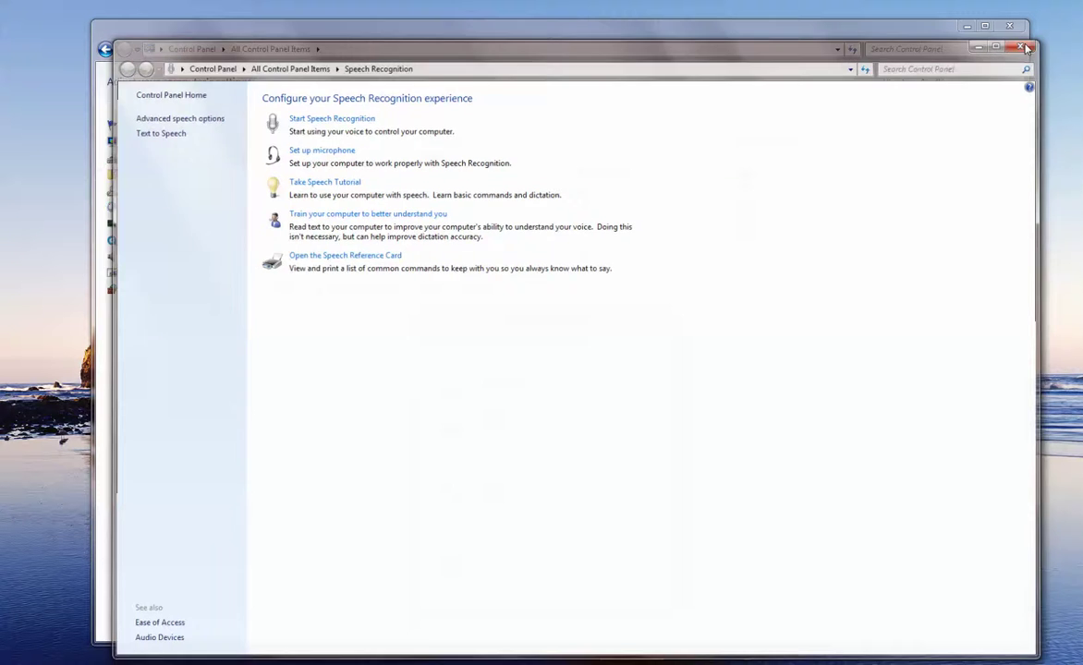
click(433, 341)
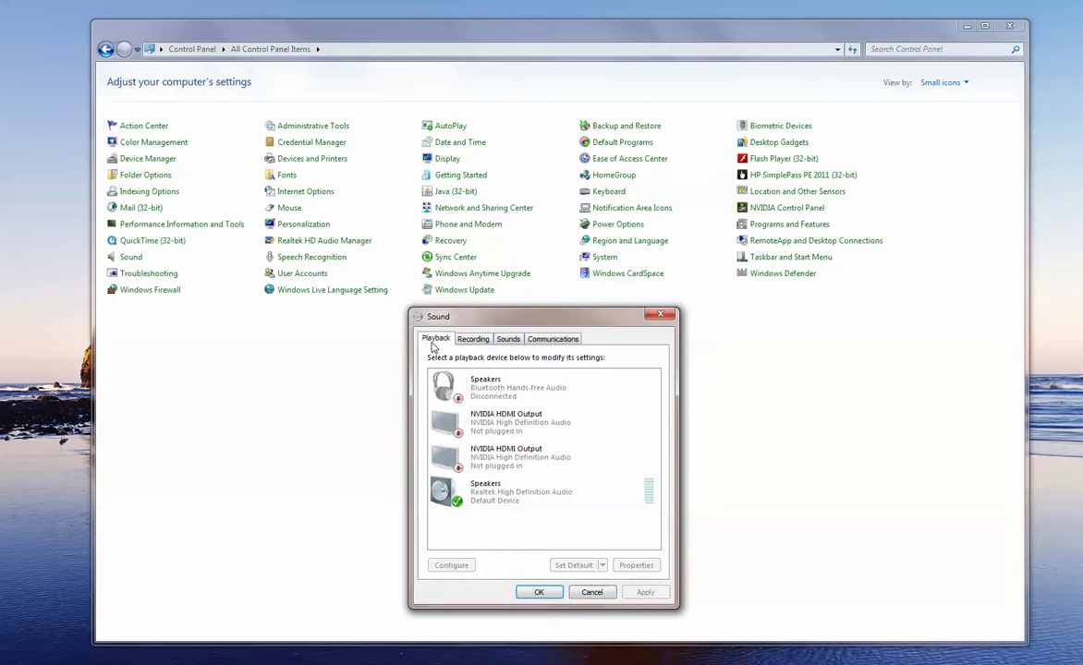